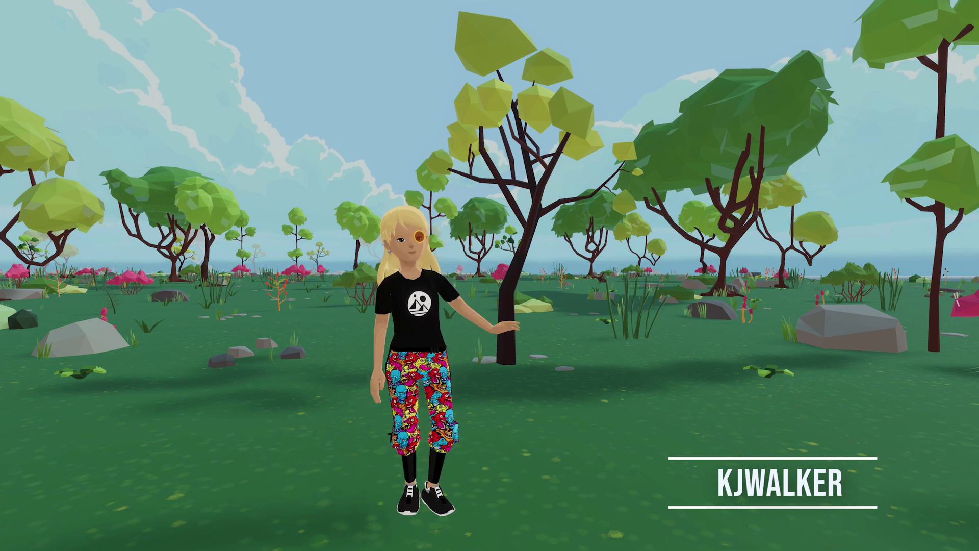
Walk the avatar forward through the trees and across the meadow toward the pink bushes.
key(w)
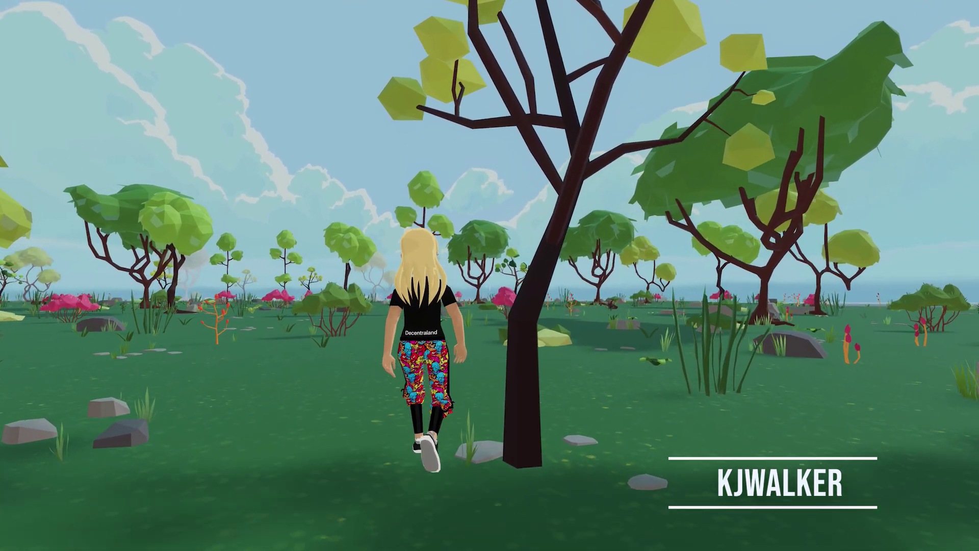
key(w)
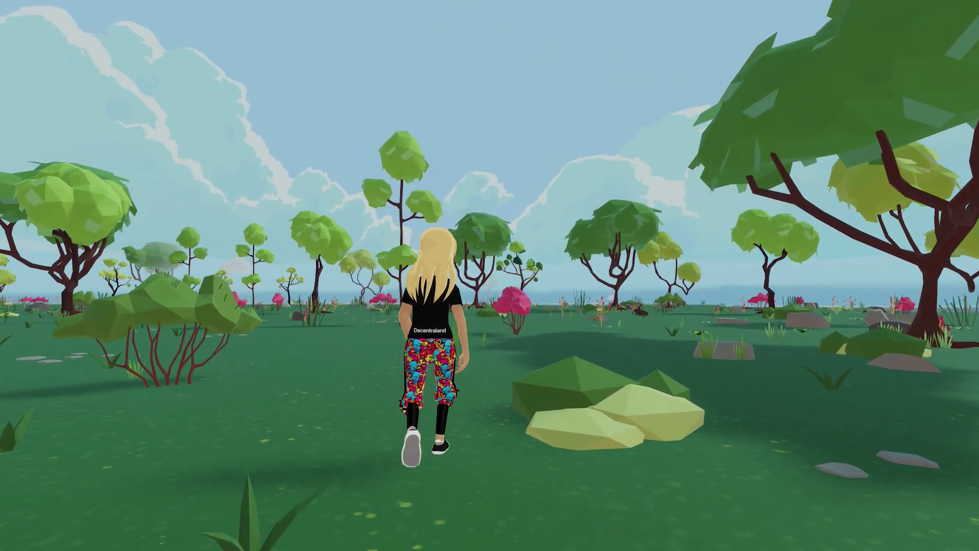
key(w)
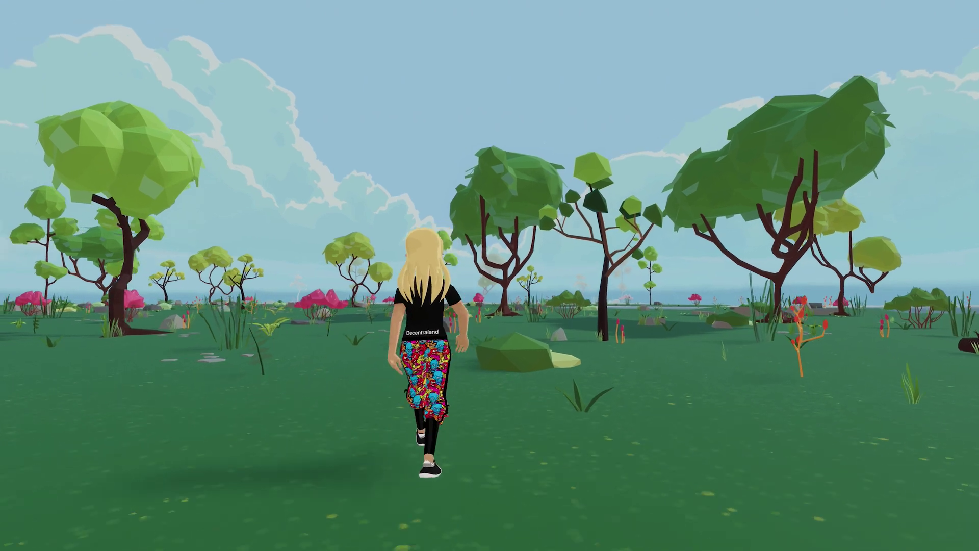
key(w)
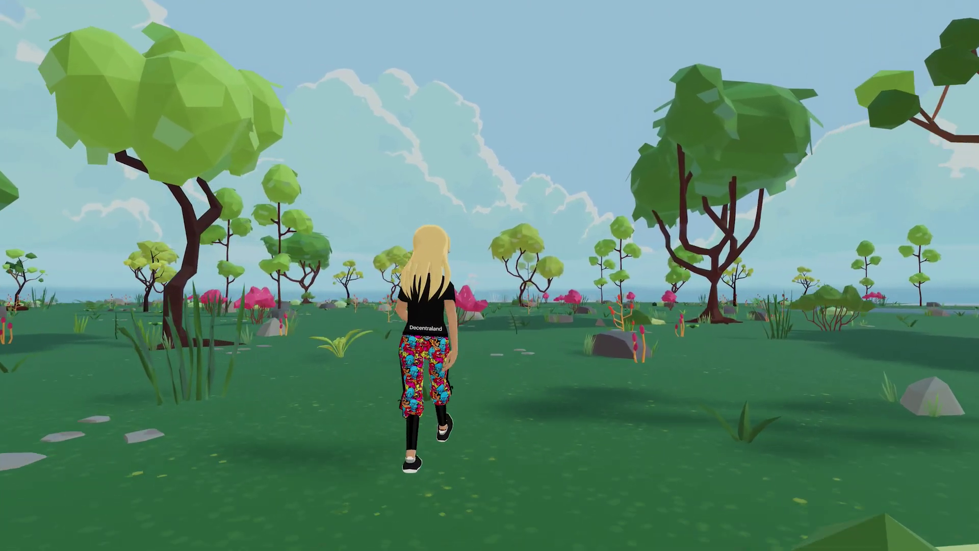
key(w)
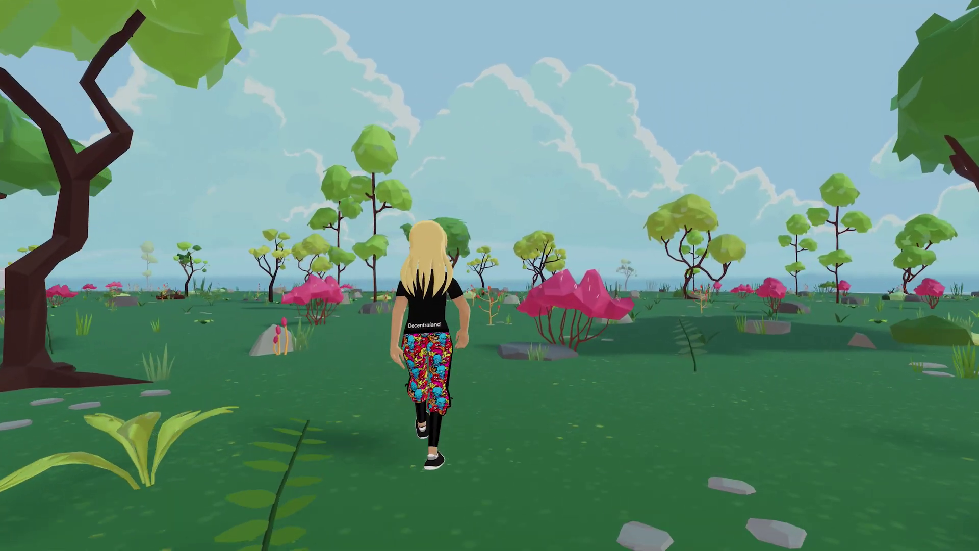
key(w)
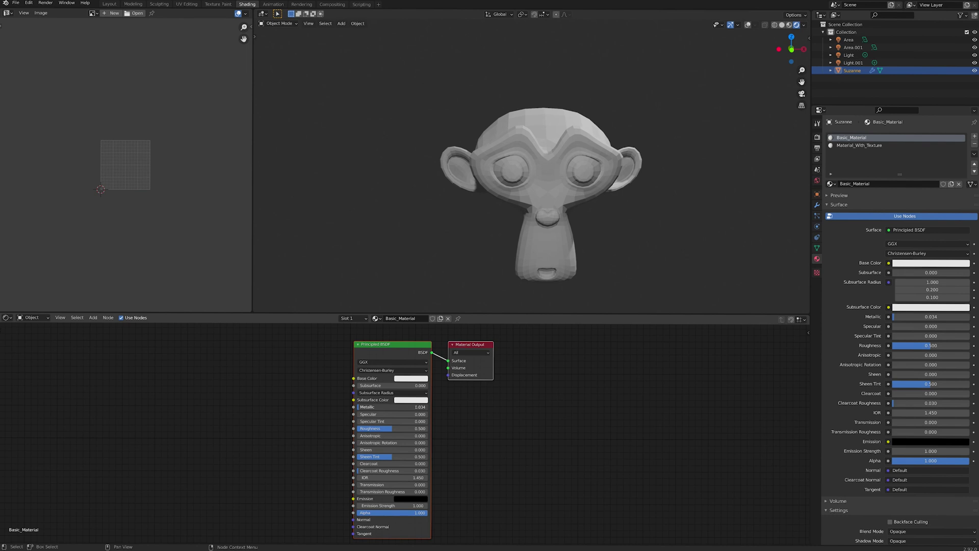
Set Basic_Material's Metallic to 0.441 and Roughness to 0.655.
drag(895, 317, 968, 316)
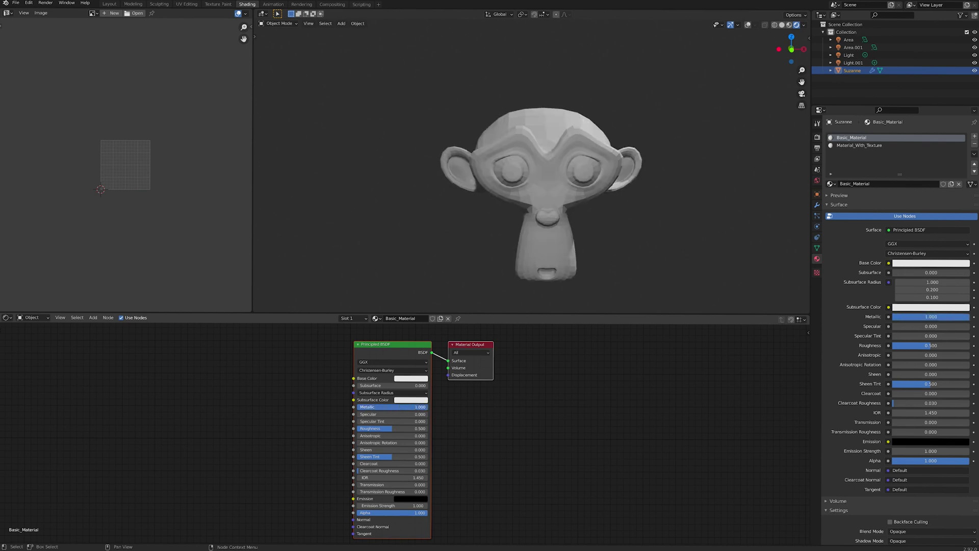
drag(388, 428, 368, 406)
Collapse all of Suzanne's UVs onto a lighter purple swatch of the palette atlas.
click(412, 378)
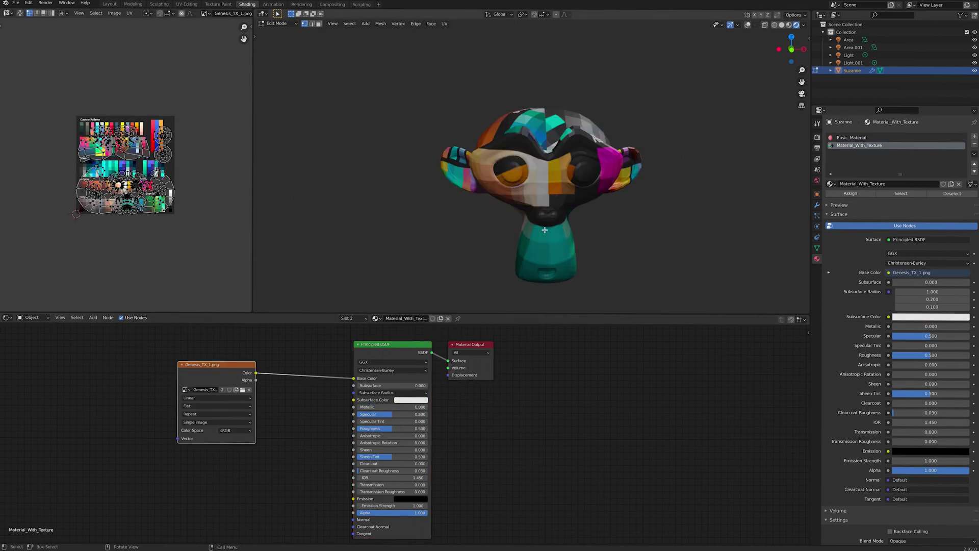
key(s)
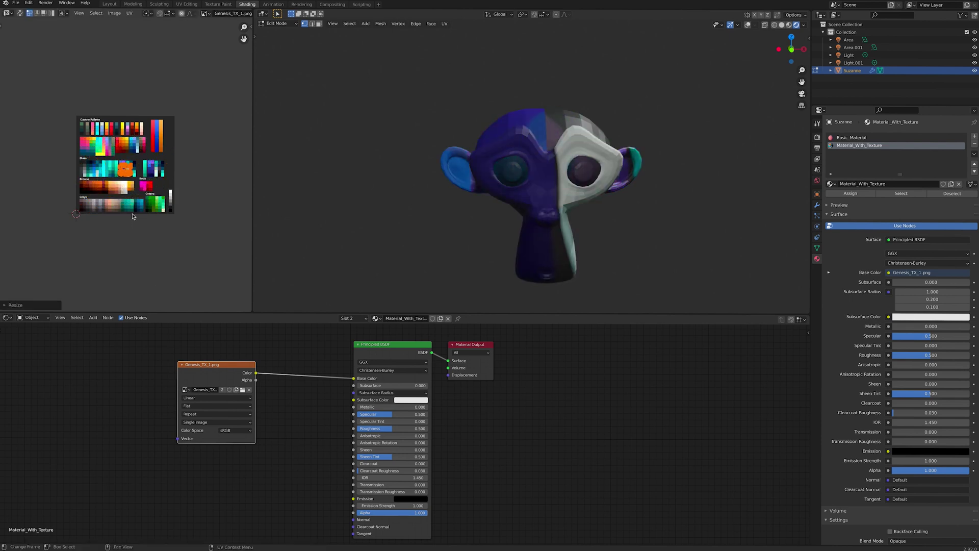
click(127, 172)
key(Home)
key(g)
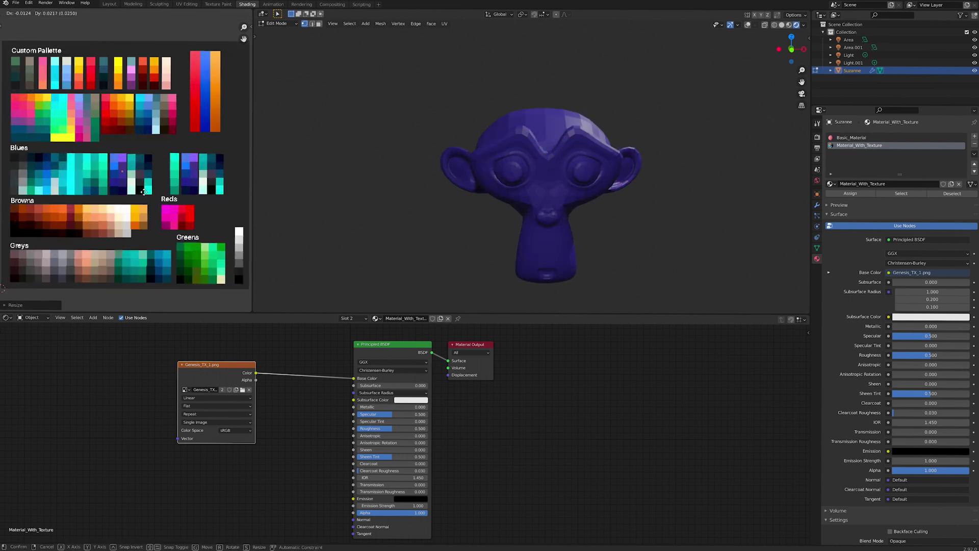
click(143, 185)
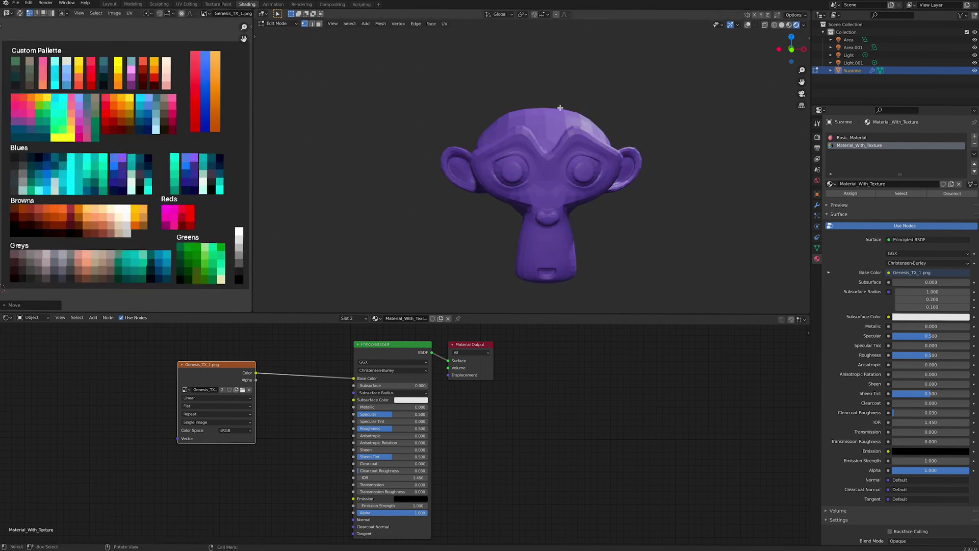
Select both eyes' faces and move their UVs onto a darker swatch.
click(748, 25)
scroll(595, 111, up, 4)
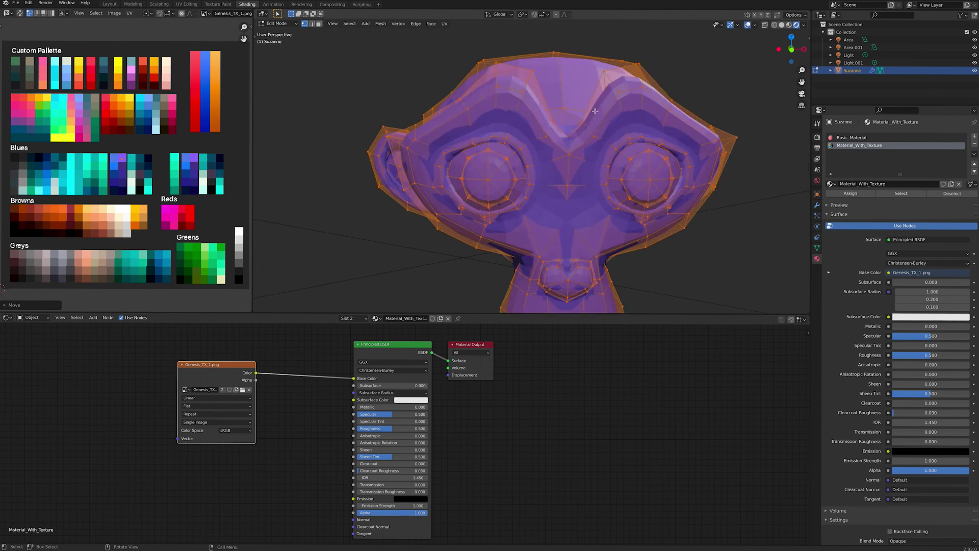
key(3)
click(516, 160)
key(l)
key(l)
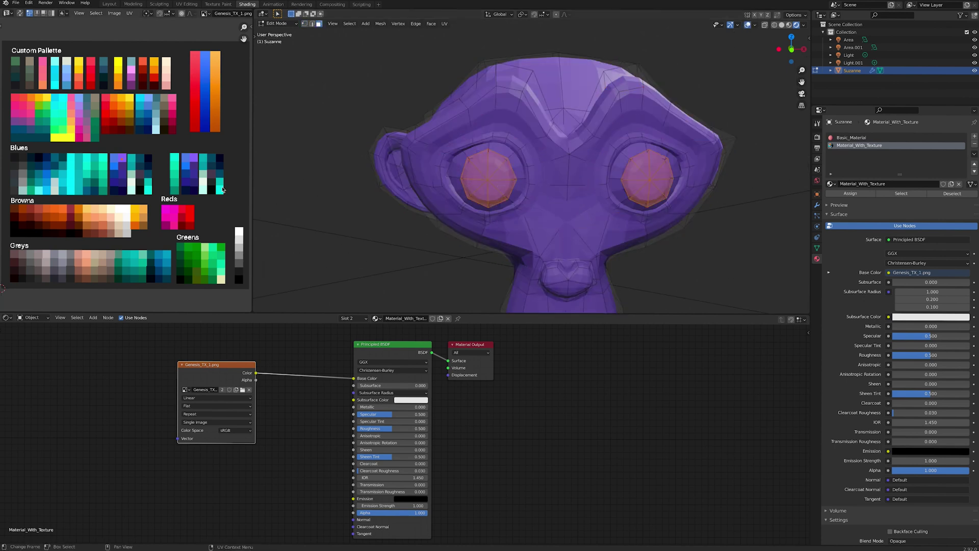
key(g)
click(194, 187)
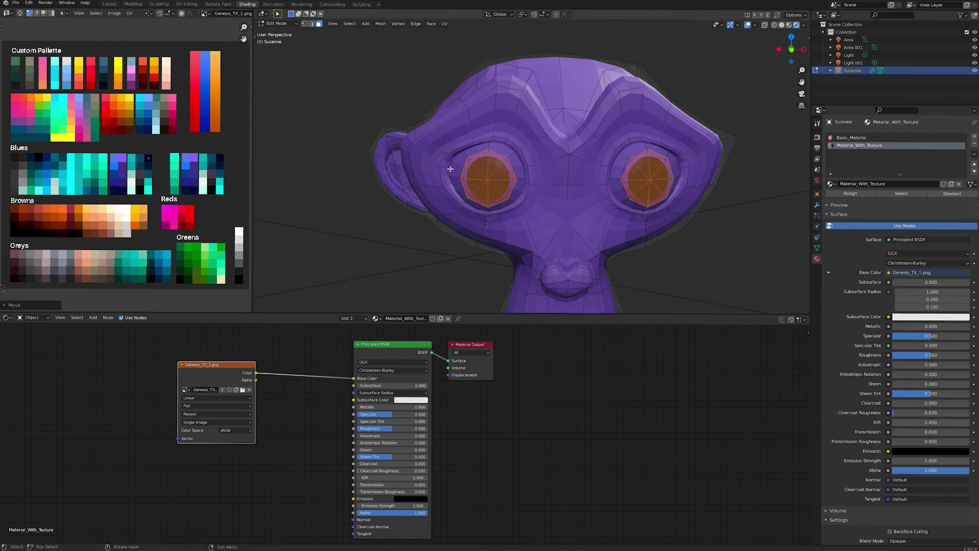
Select a ring of faces around each of the left and right eyes.
click(505, 152)
ctrl+click(459, 168)
ctrl+click(481, 203)
ctrl+click(513, 192)
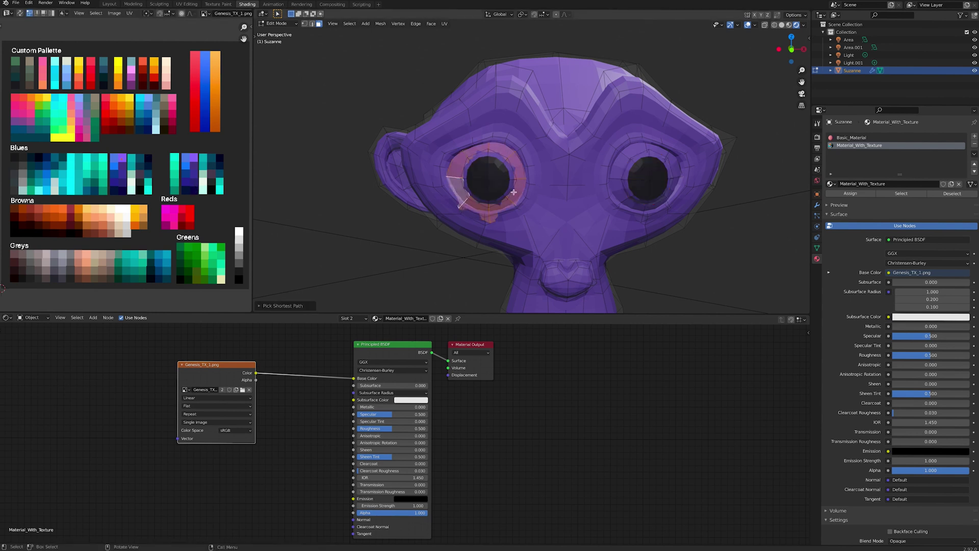
shift+click(610, 163)
ctrl+click(671, 163)
ctrl+click(678, 199)
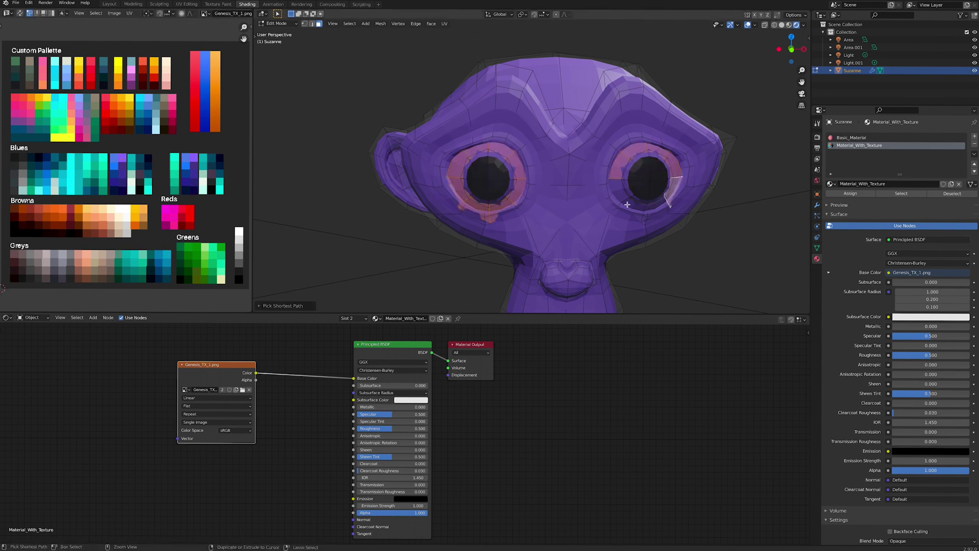
ctrl+click(619, 196)
Give the eye rings a beige swatch, then highlight the docs' texture-size rules and 512x512 recommendation.
key(g)
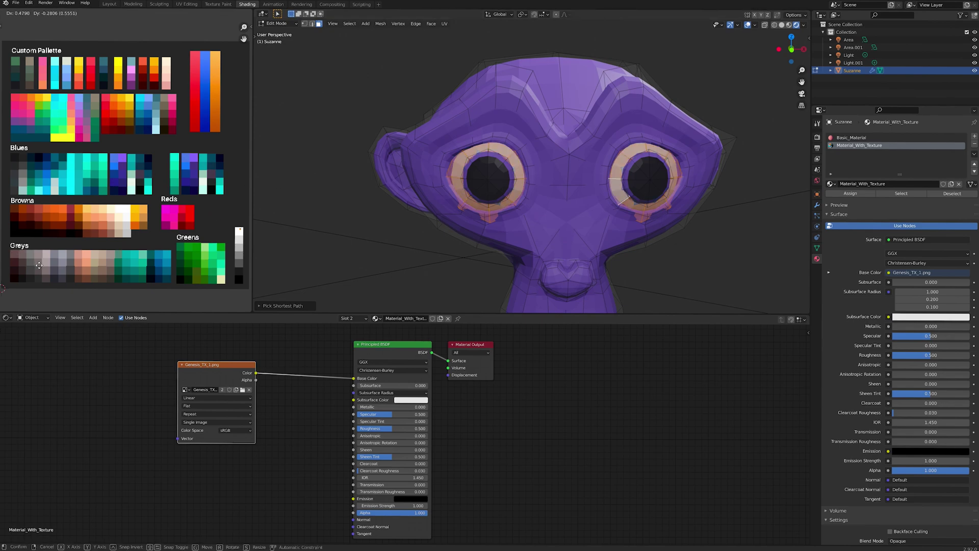
click(251, 208)
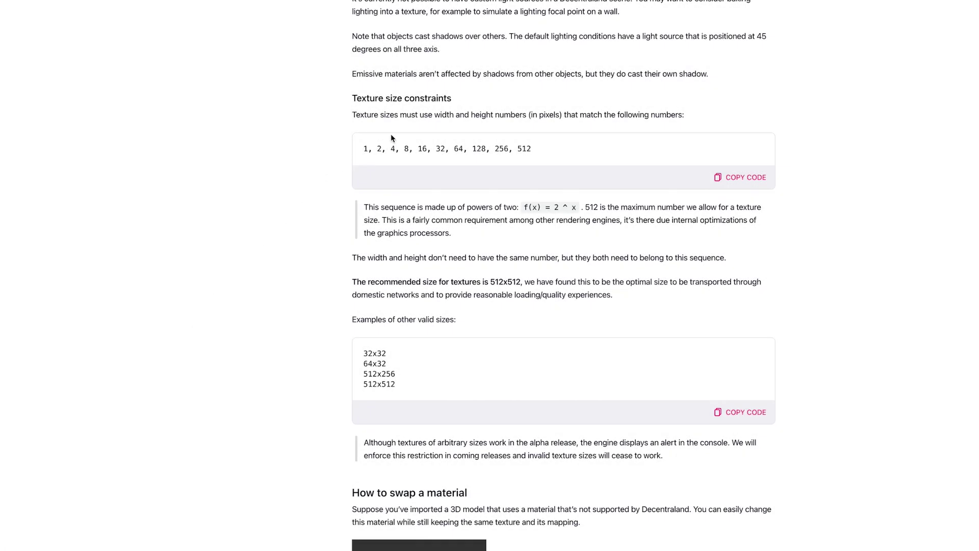
drag(452, 100, 354, 101)
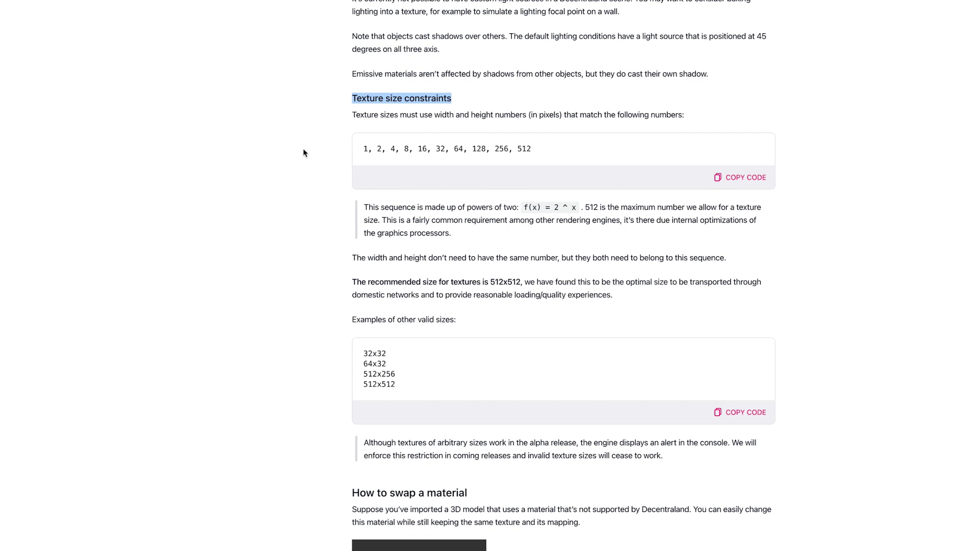
drag(531, 149, 351, 165)
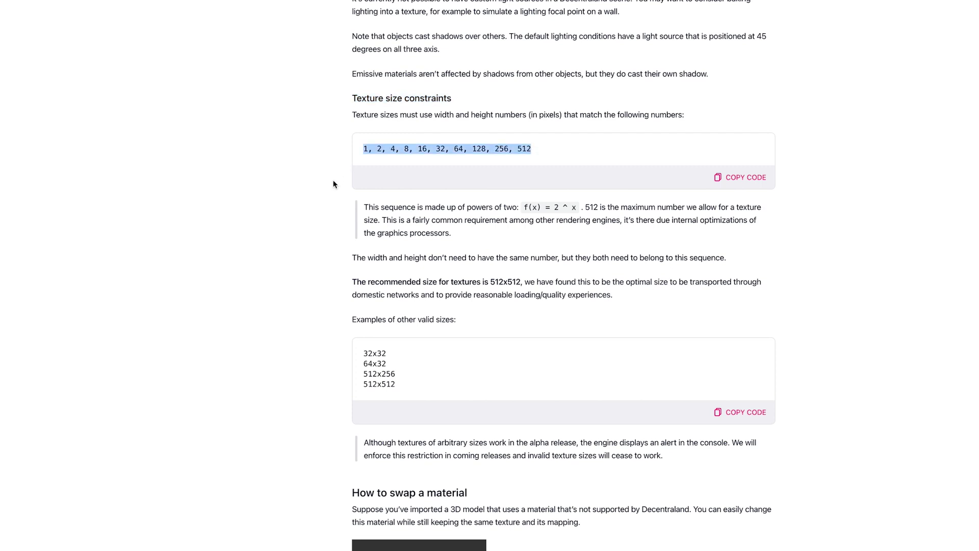
drag(521, 282, 355, 284)
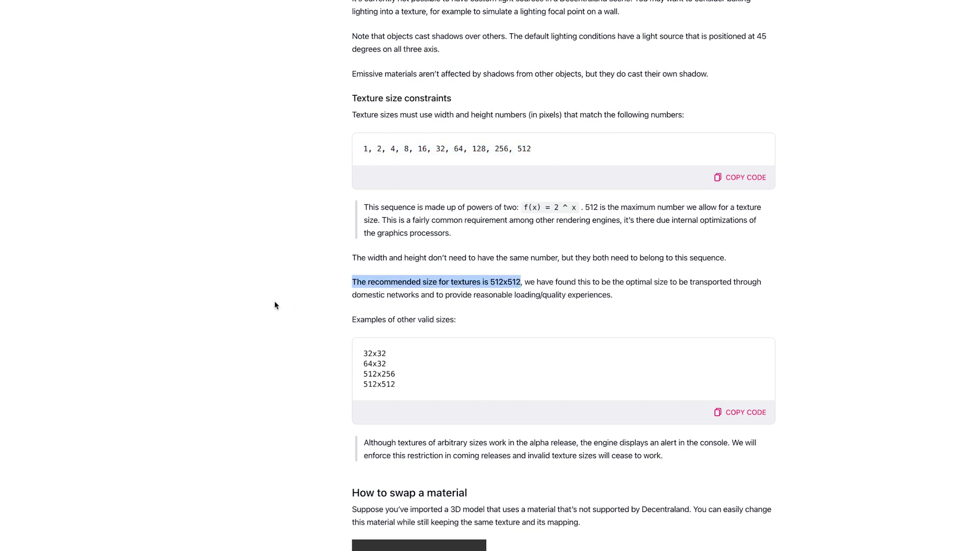
drag(397, 386, 318, 356)
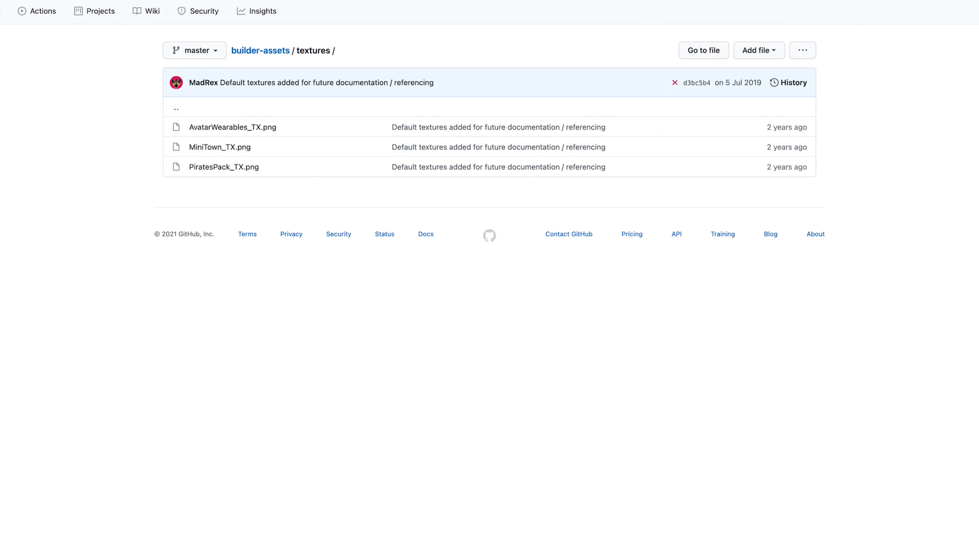
Preview AvatarWearables_TX.png and MiniTown_TX.png, then open PiratesPack_TX.png from the textures folder.
click(244, 128)
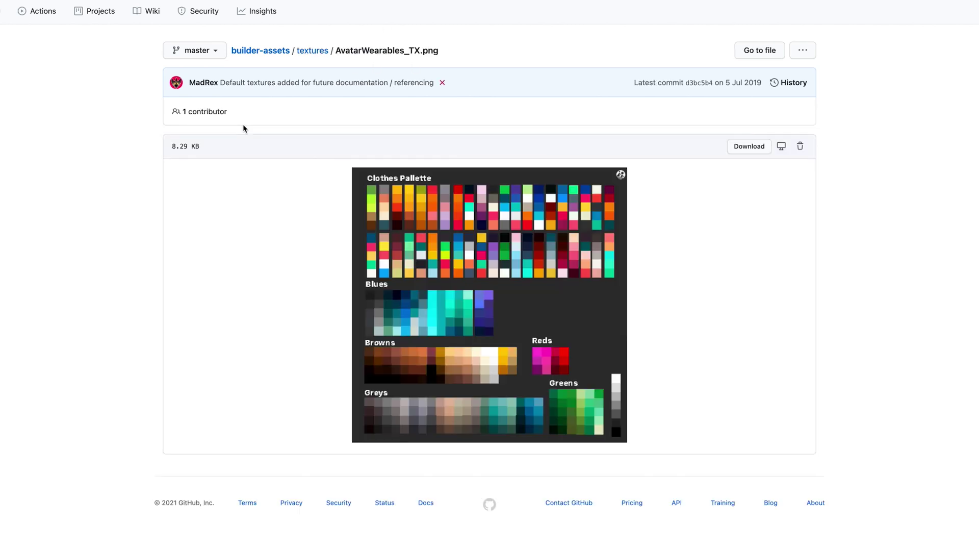
click(302, 52)
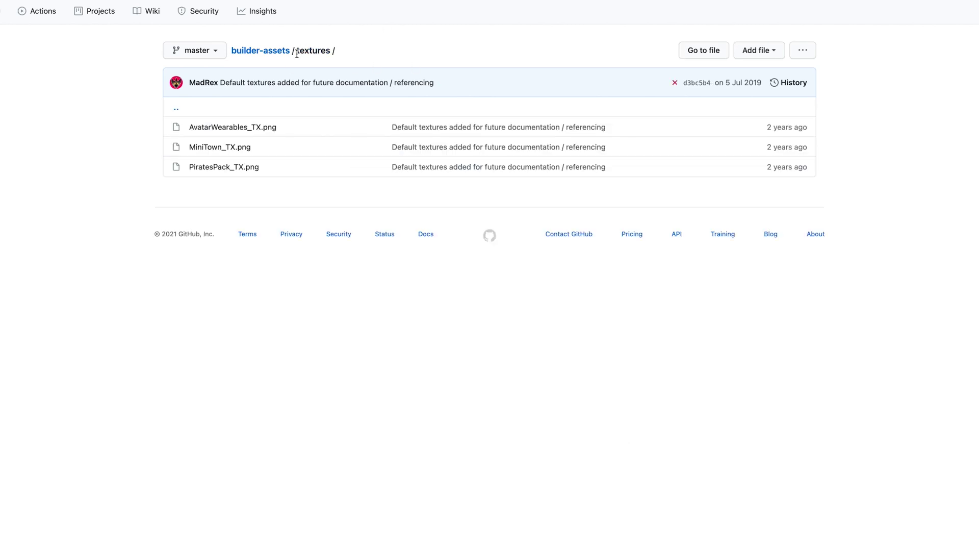
click(220, 147)
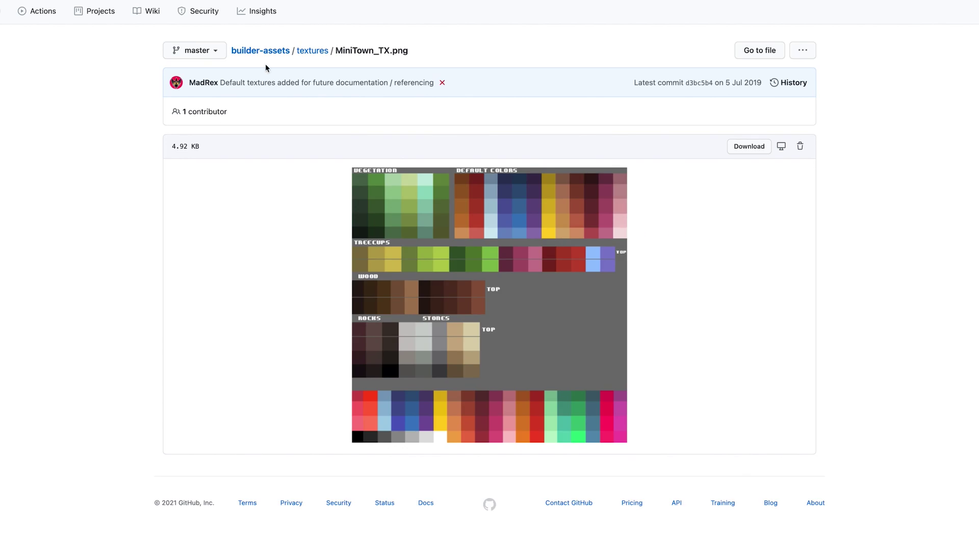
click(313, 52)
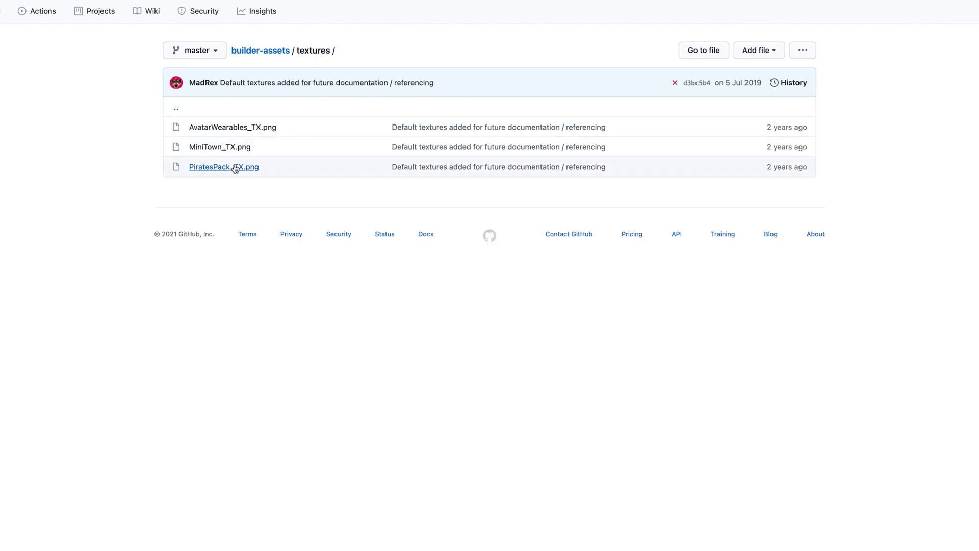
click(235, 167)
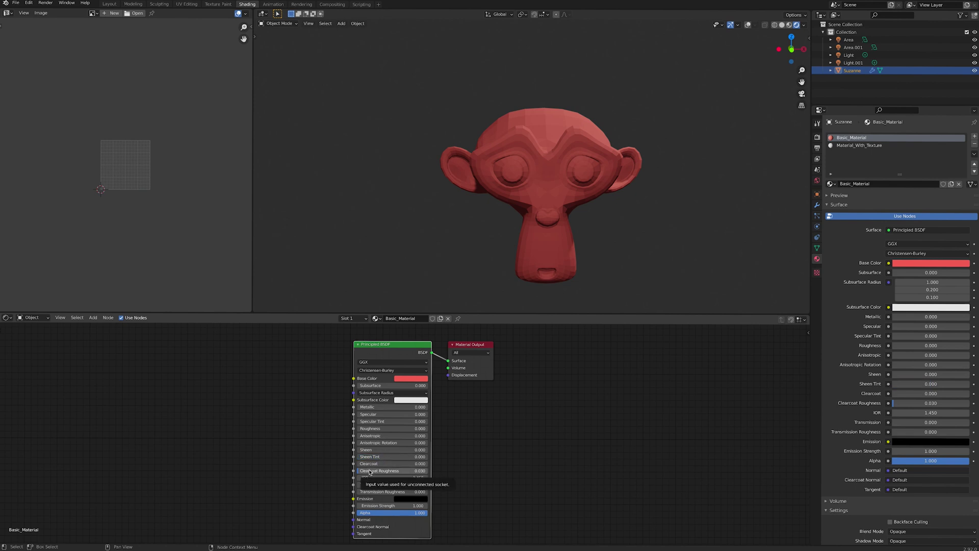
Push Basic_Material's Metallic up to full and lower its Roughness.
drag(372, 406, 389, 429)
drag(404, 406, 428, 407)
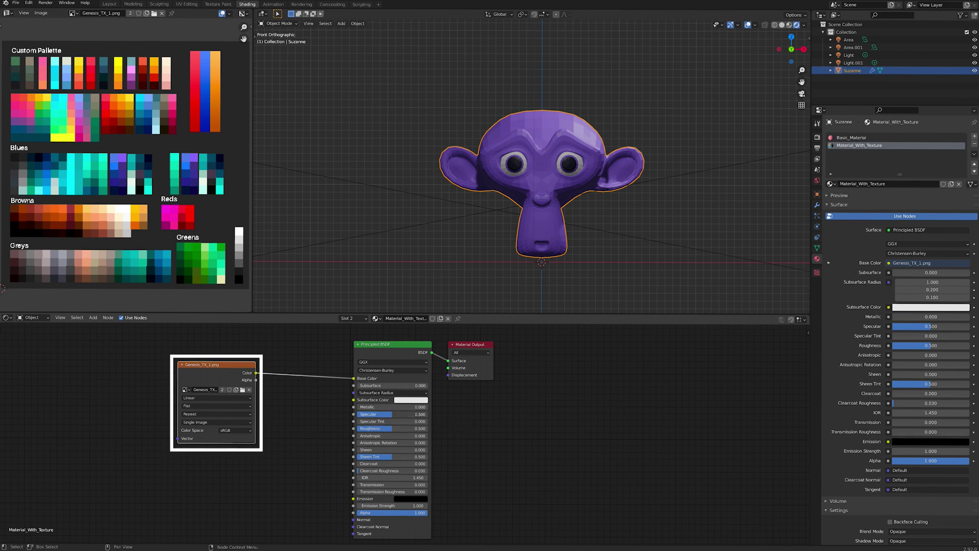
Keep Specular at 0.500, hide viewport overlays, and preview Metallic and Roughness slider changes.
key(Return)
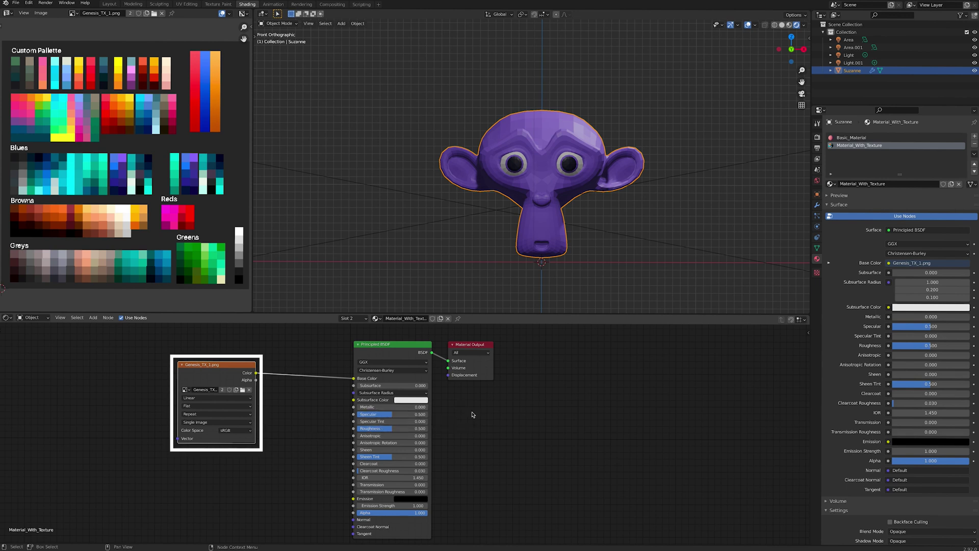
click(748, 24)
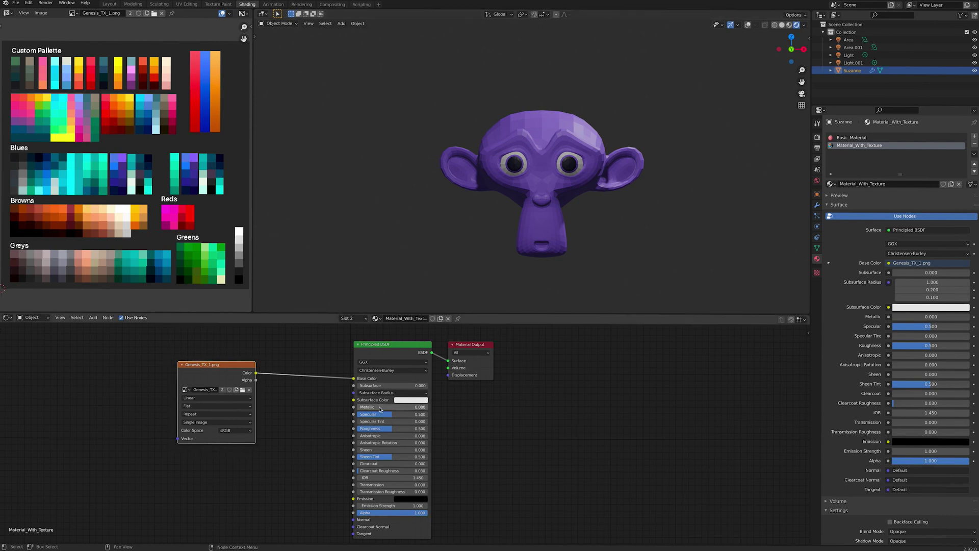
drag(392, 407, 404, 407)
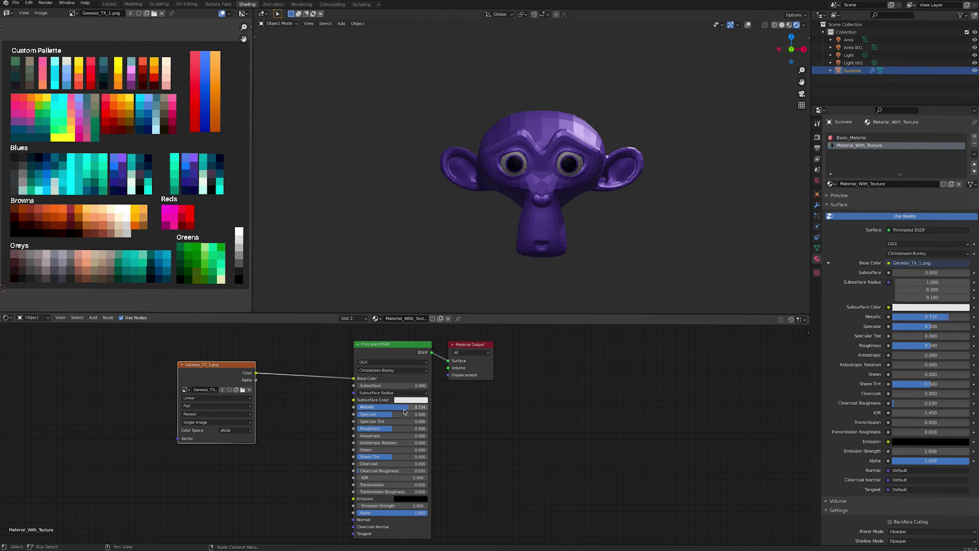
mouse_move(402, 428)
mouse_down()
mouse_move(384, 428)
mouse_move(421, 428)
mouse_up()
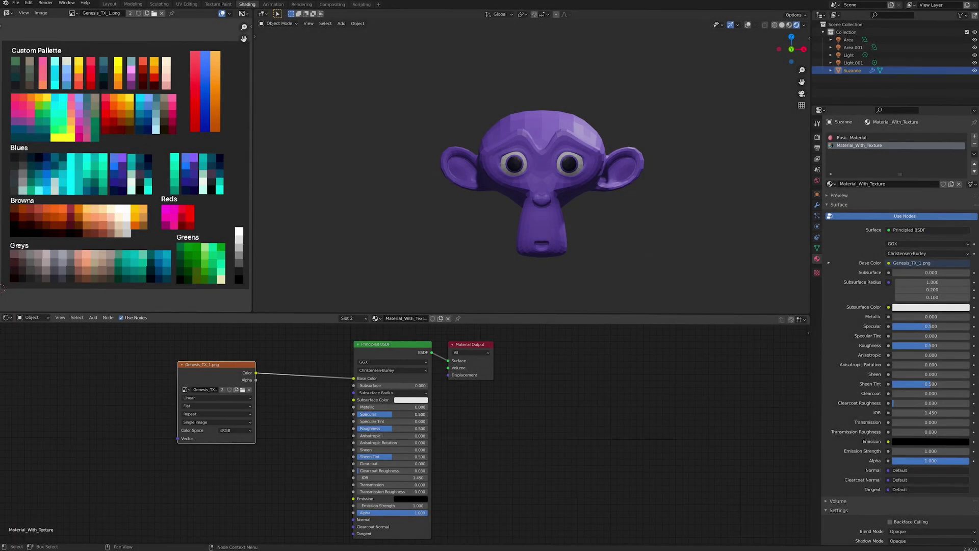
Set Material_With_Texture's Specular, Sheen Tint and Roughness to 0.000.
drag(387, 414, 416, 429)
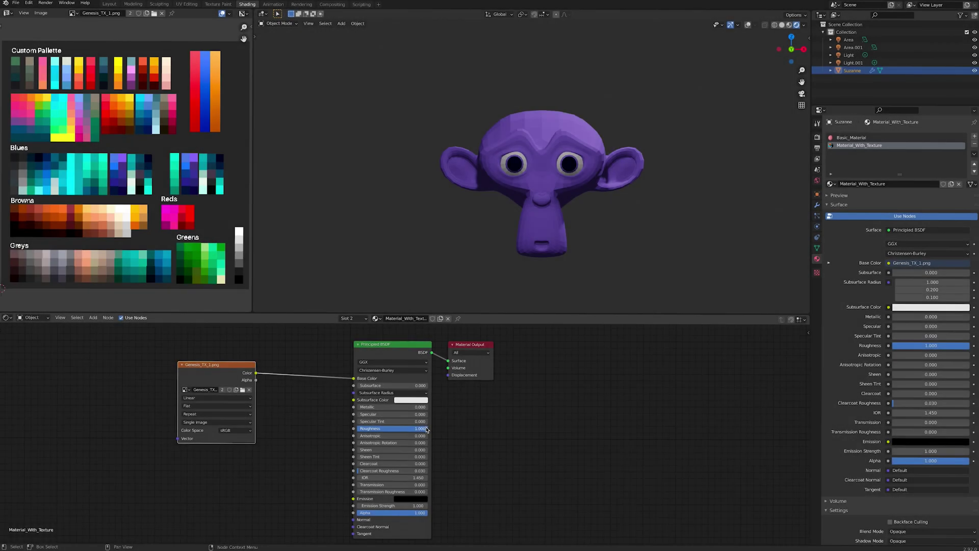
key(BackSpace)
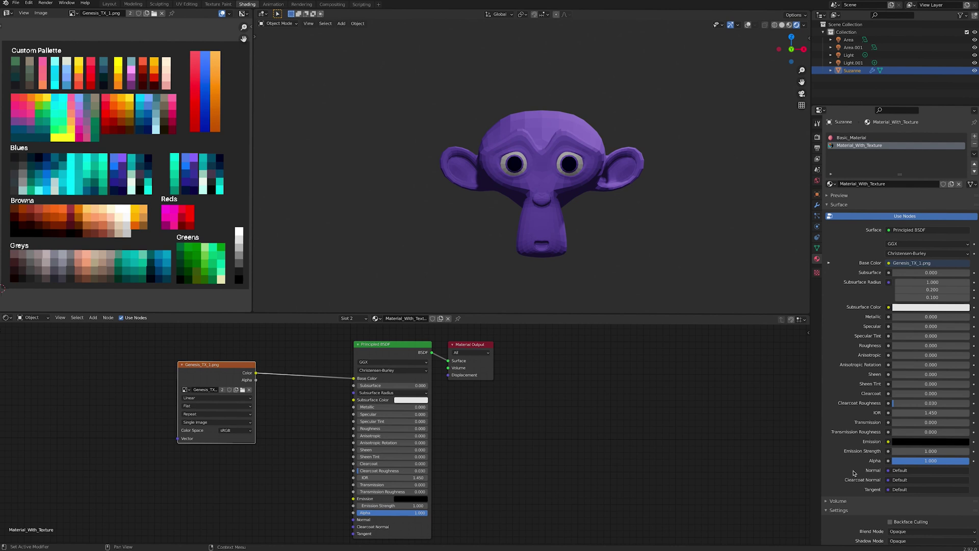
Set the material's Blend Mode to Alpha Blend and turn off Show Backface.
scroll(854, 472, down, 2)
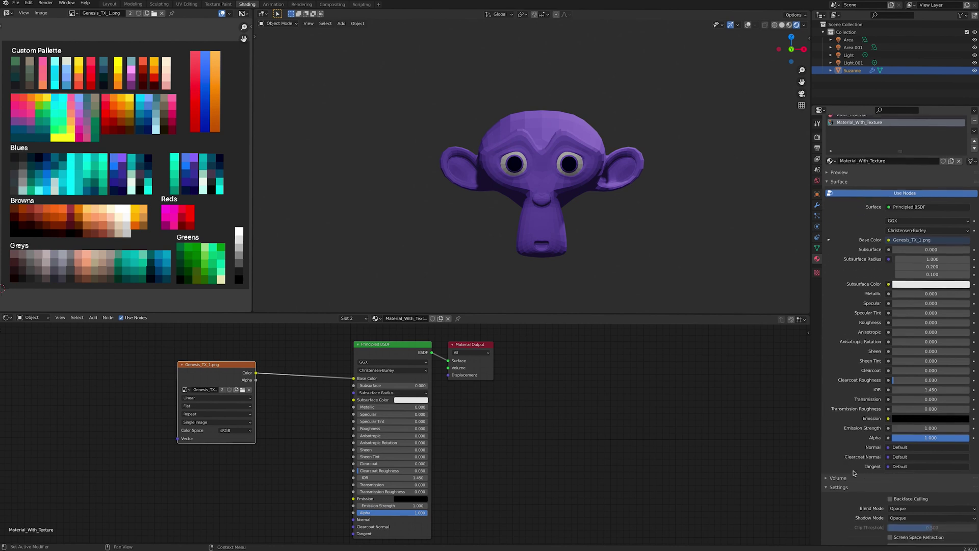
click(914, 503)
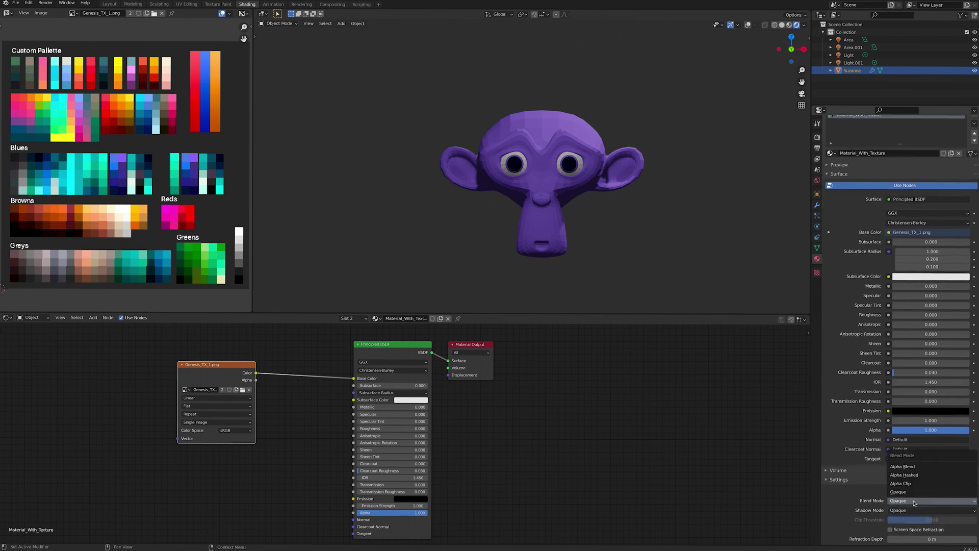
click(915, 468)
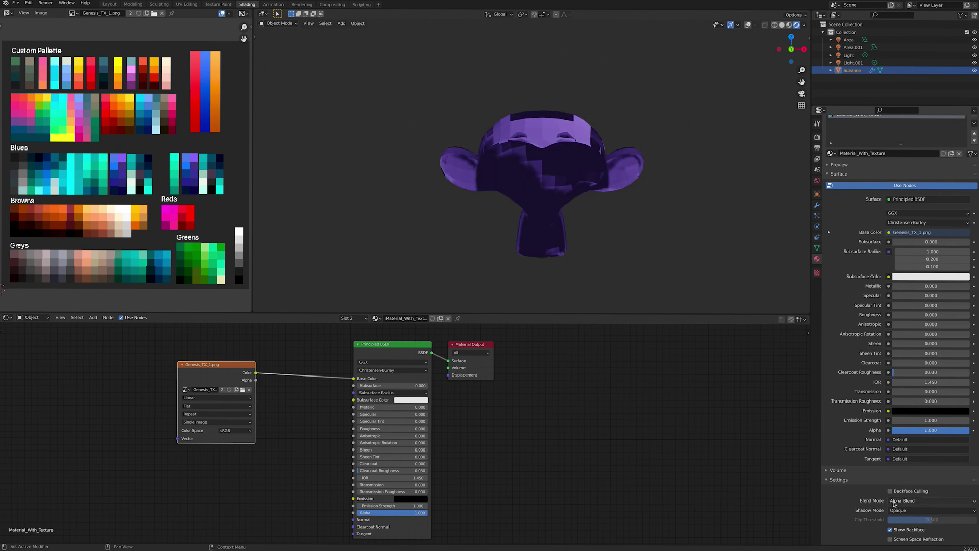
click(890, 529)
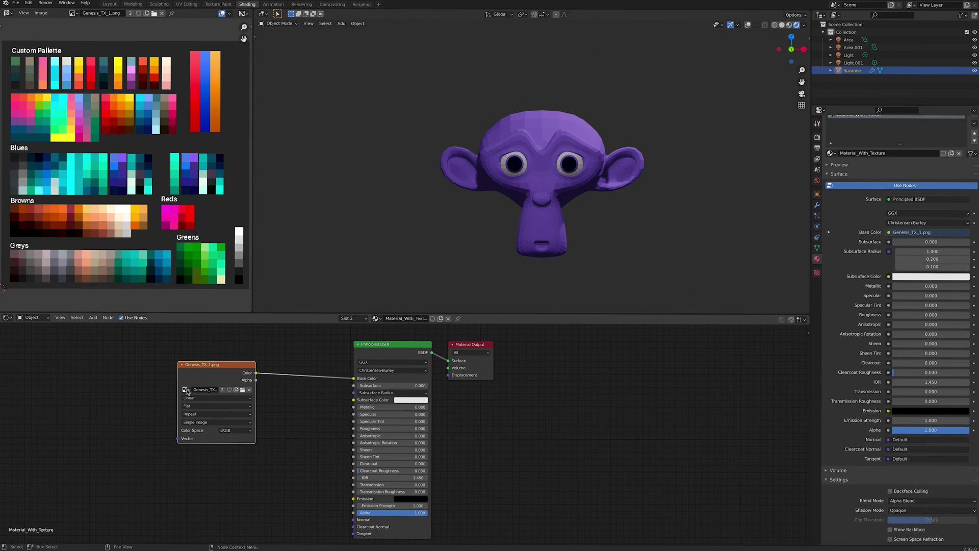
Load Genesis_TX_Transp.png in the Image Texture node and link its Alpha to the shader's Alpha.
click(186, 390)
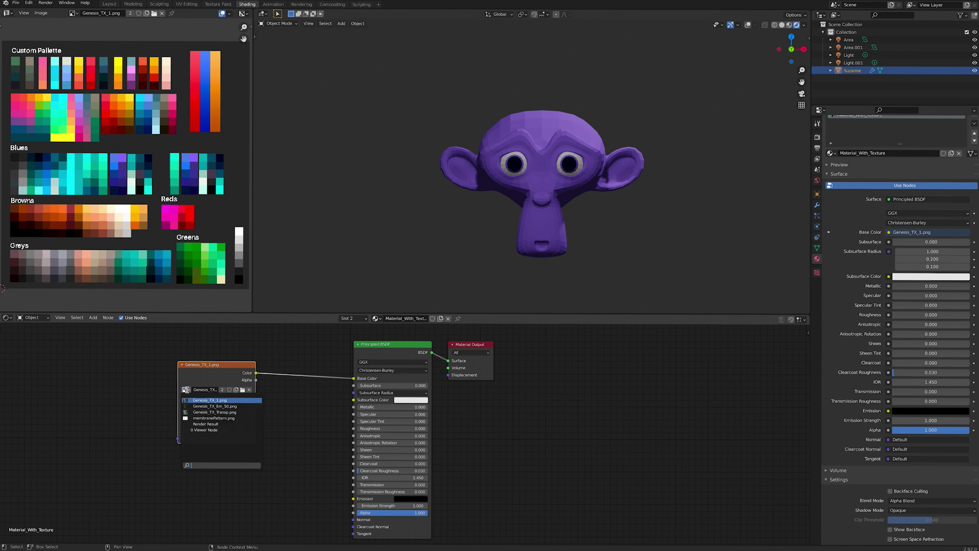
click(202, 411)
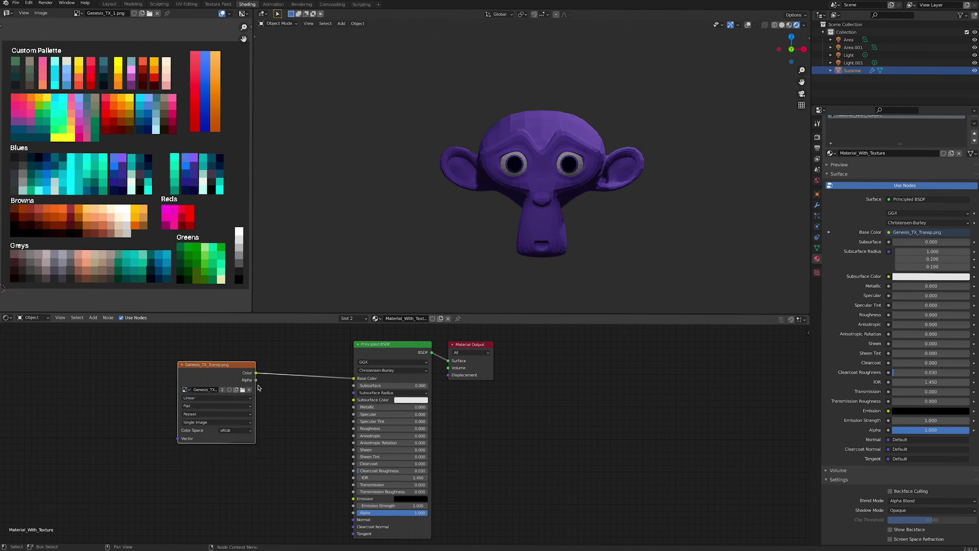
drag(257, 380, 353, 513)
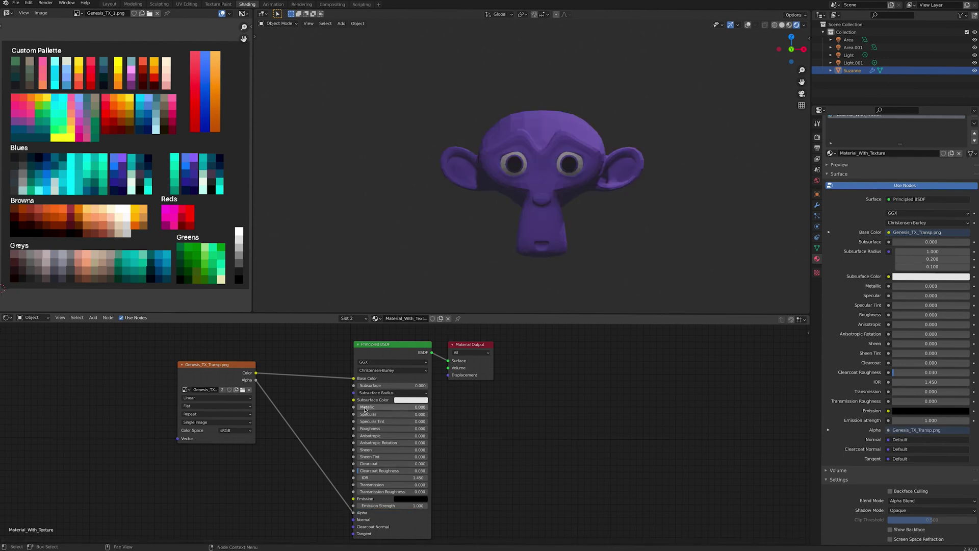
drag(393, 406, 432, 428)
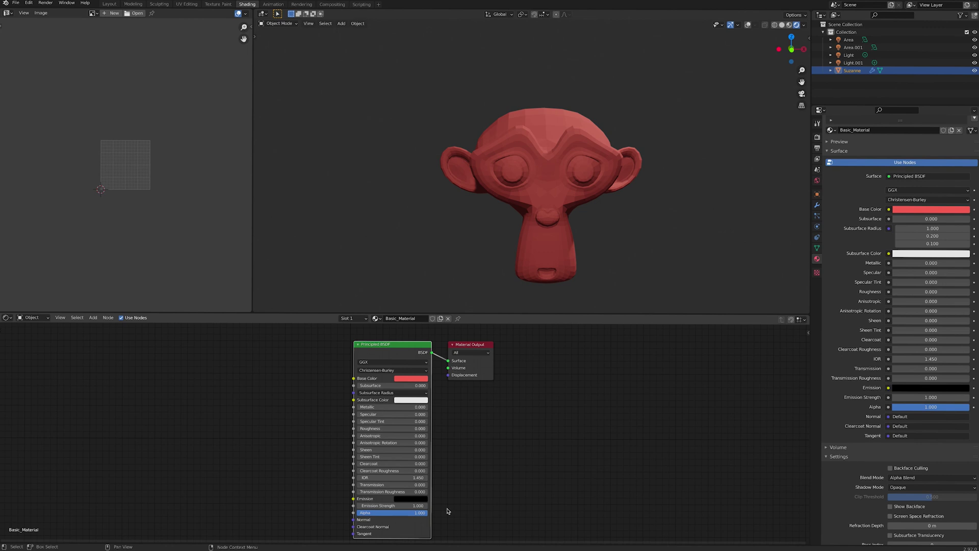
Give Basic_Material's Emission a dim tinted colour by lowering its value and shifting its hue.
click(423, 500)
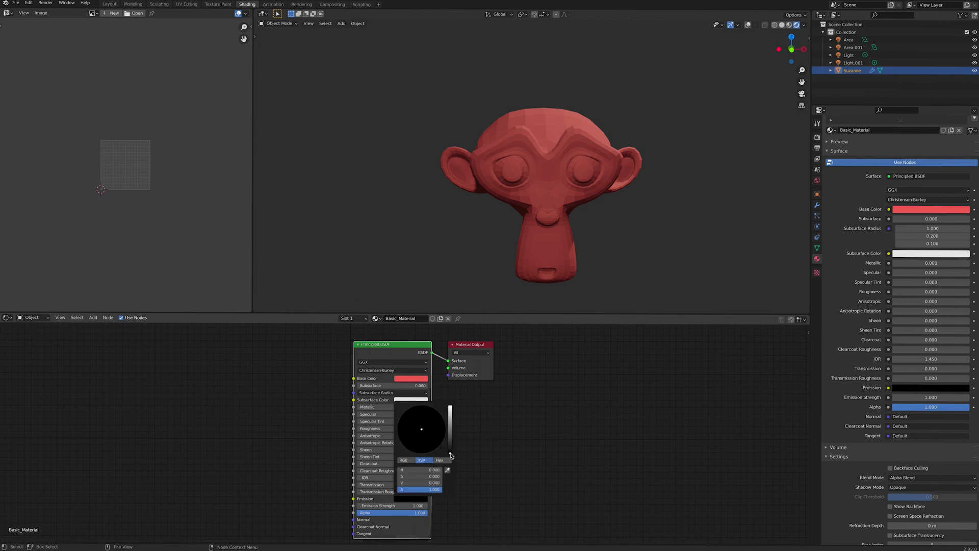
drag(450, 451, 450, 406)
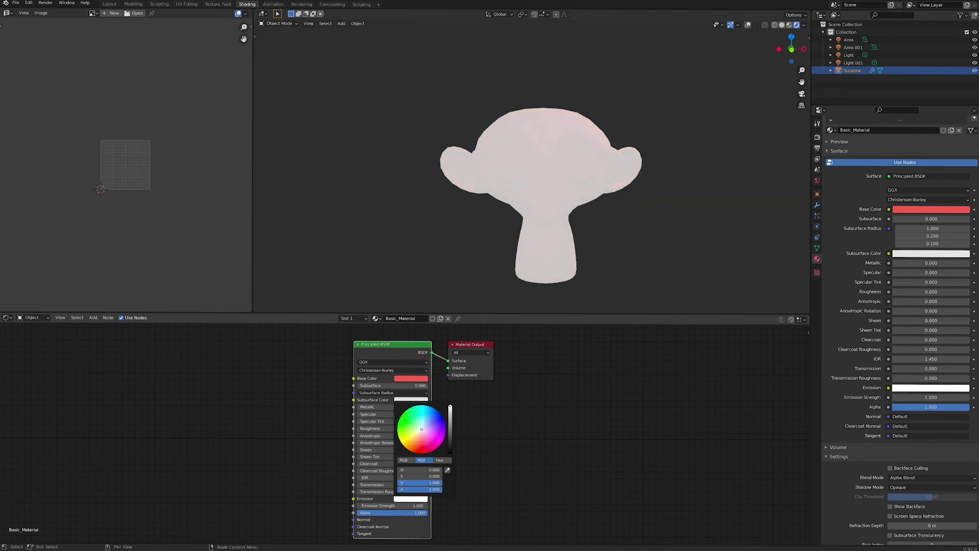
drag(450, 406, 450, 425)
drag(449, 434, 450, 439)
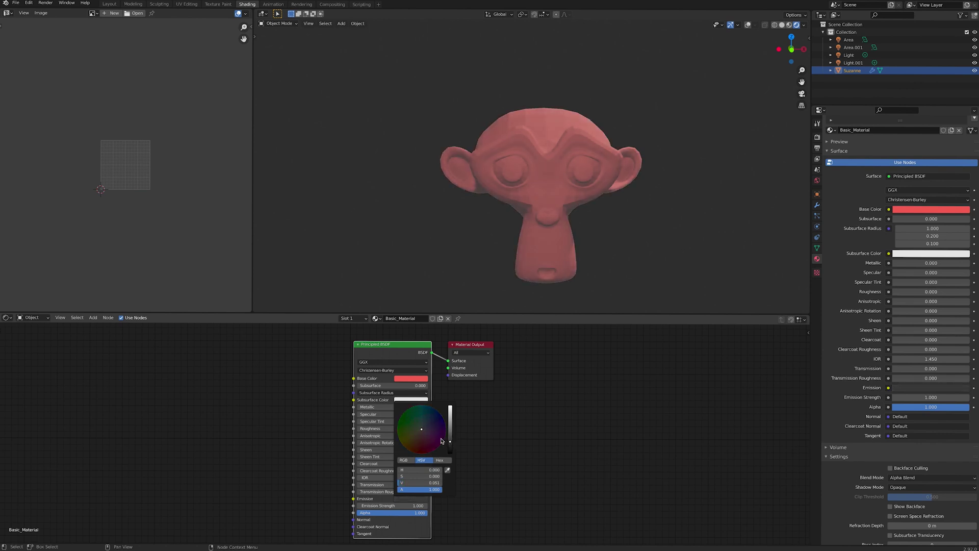
drag(441, 440, 437, 439)
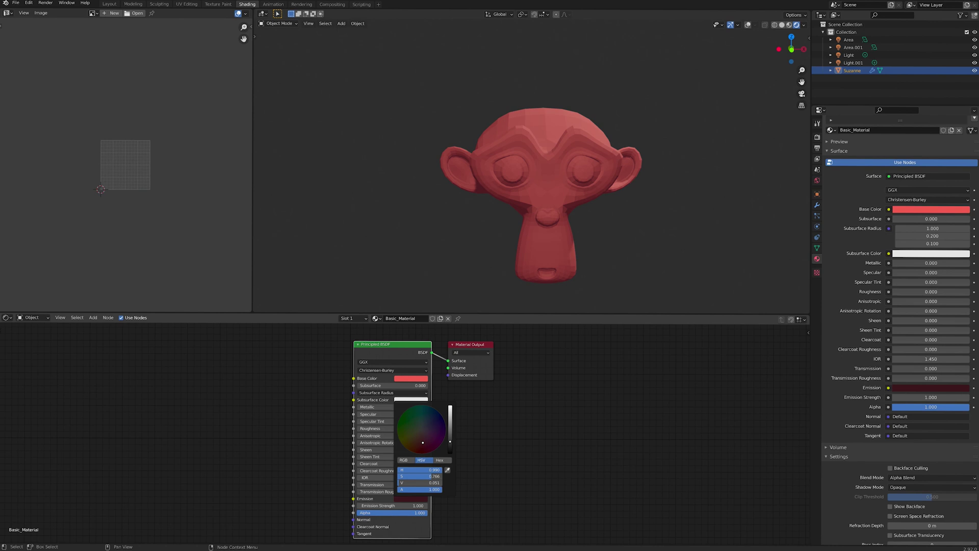
drag(400, 432, 401, 431)
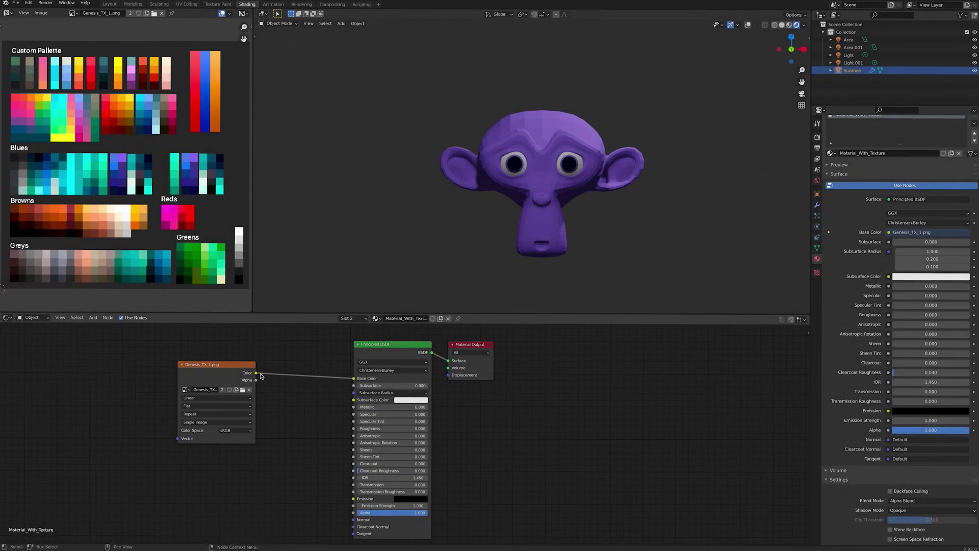
Link the Genesis_TX_Em_50.png image's Color output to the Principled BSDF Emission input.
drag(256, 376, 353, 501)
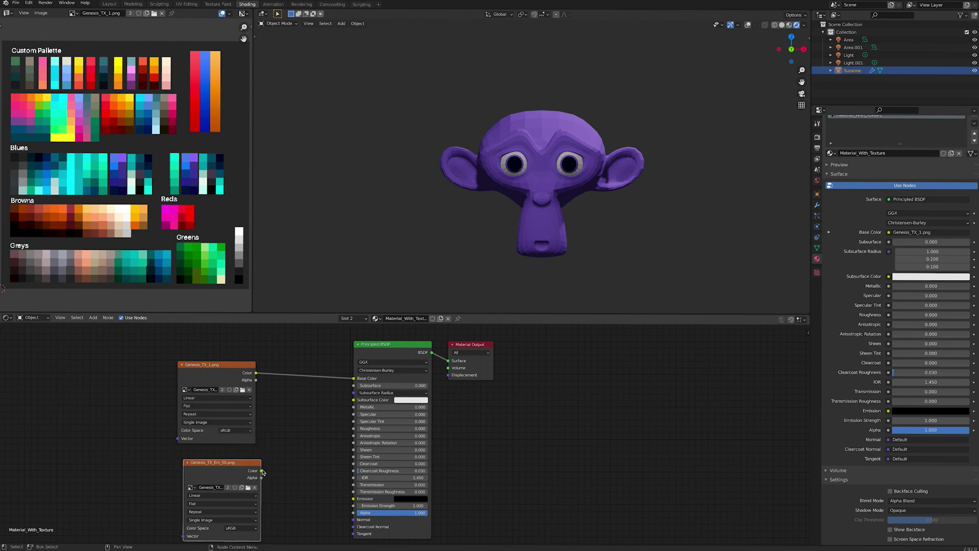
drag(262, 471, 353, 498)
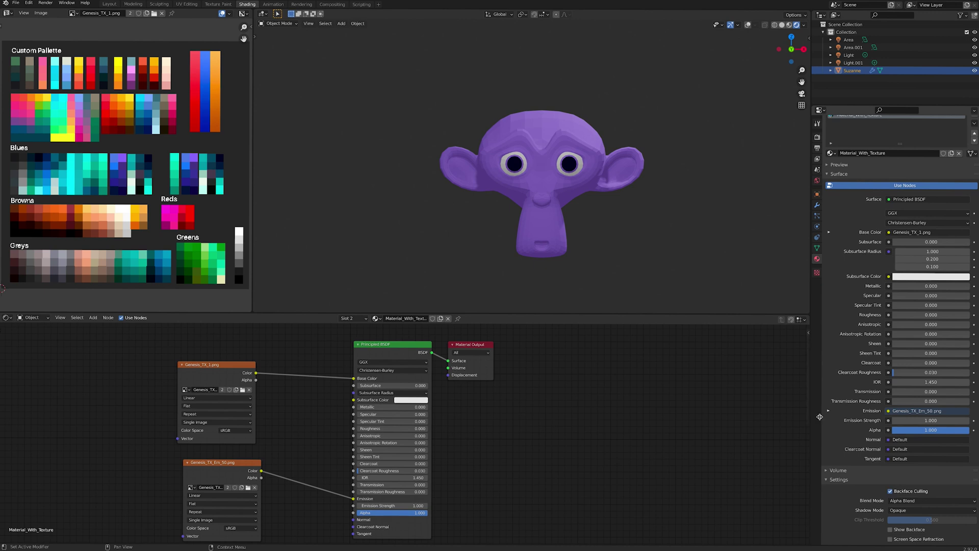
Orbit and zoom in on Suzanne to check the textured model with backface culling on.
middle_drag(655, 149, 677, 158)
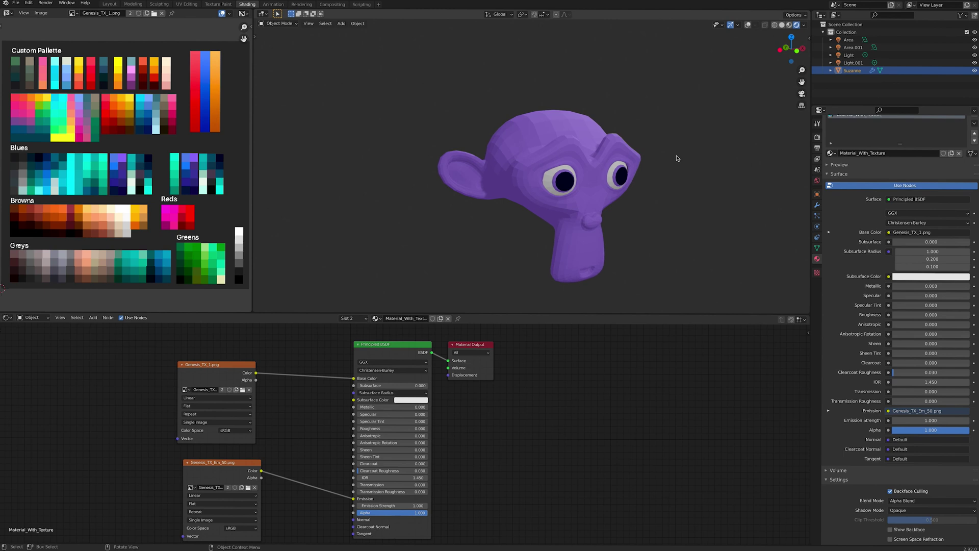
scroll(677, 158, up, 10)
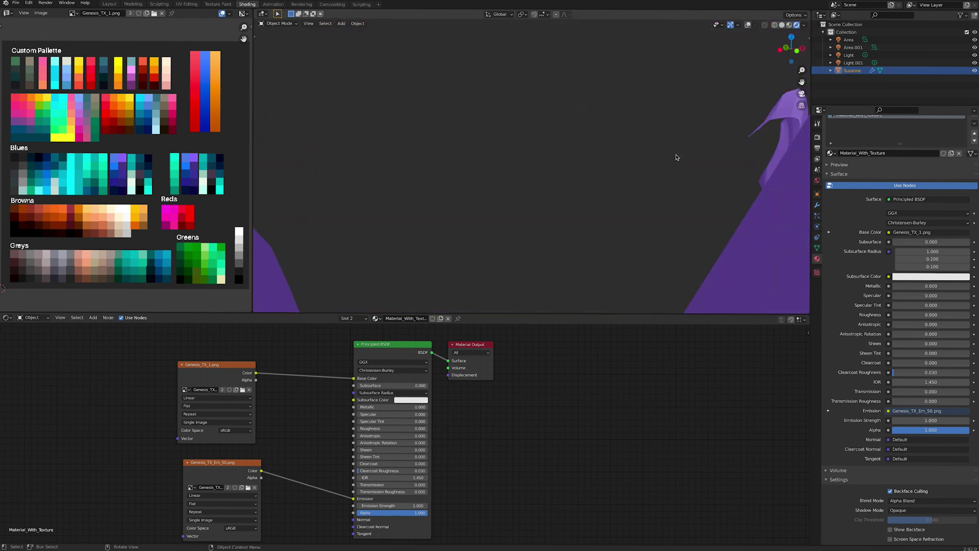